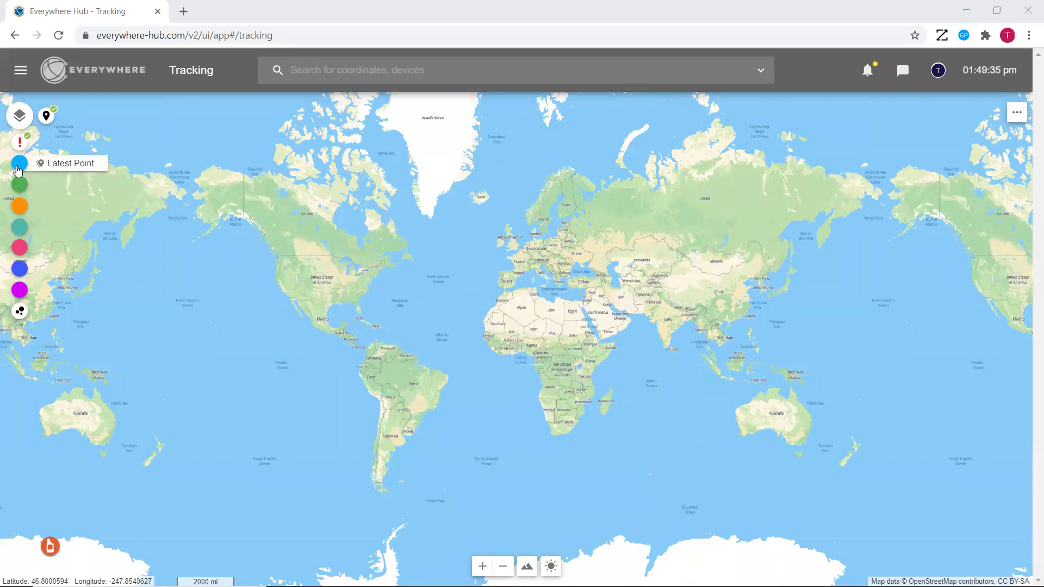
# Create a Device Tracks group named with the owner's first name in possessive form followed by "Recent Track Points"
pyautogui.click(19, 116)
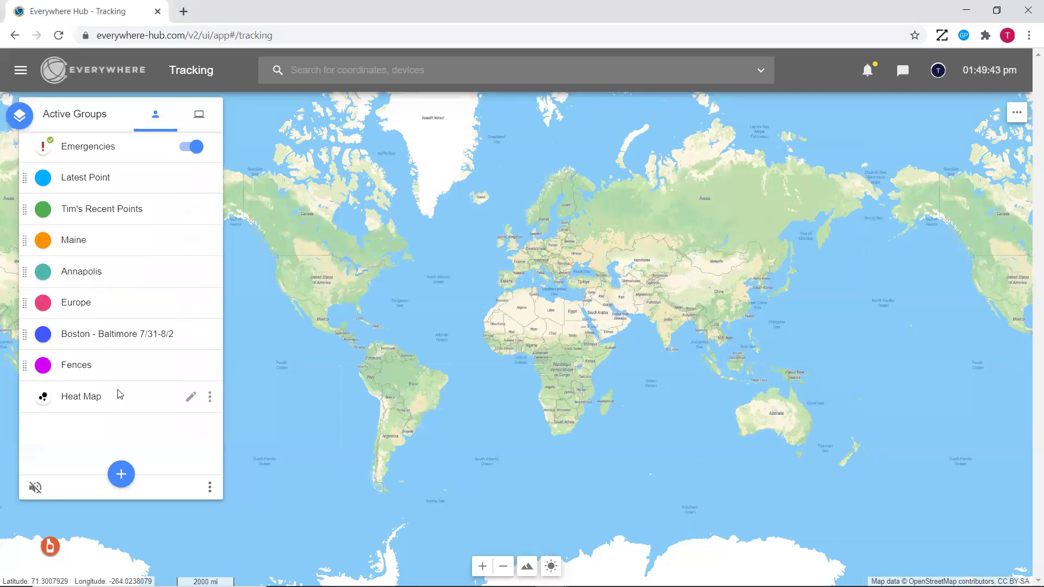
pyautogui.click(123, 473)
pyautogui.click(120, 438)
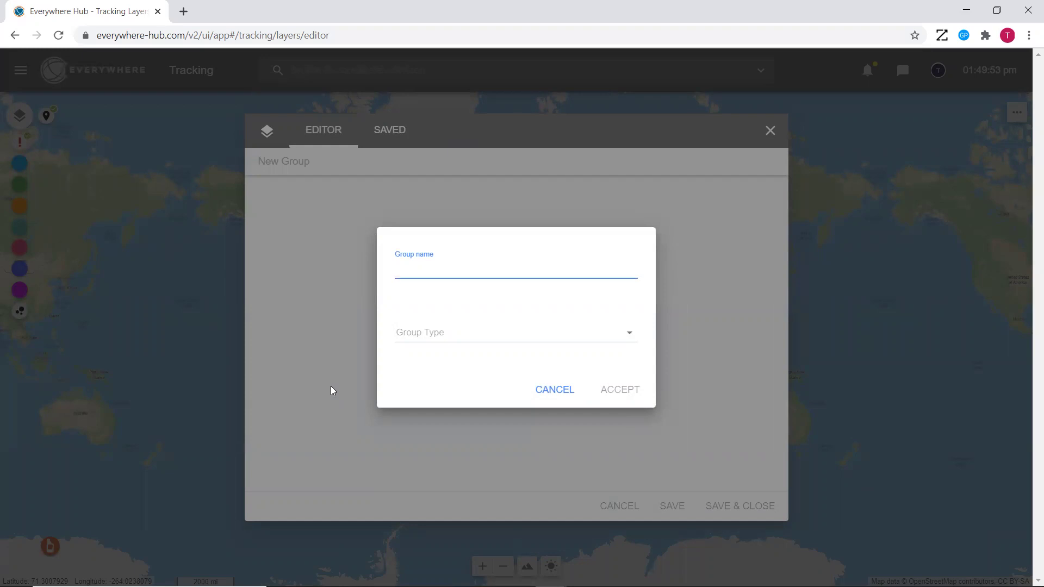
pyautogui.write("Tim's Recent Track Points")
pyautogui.click(447, 332)
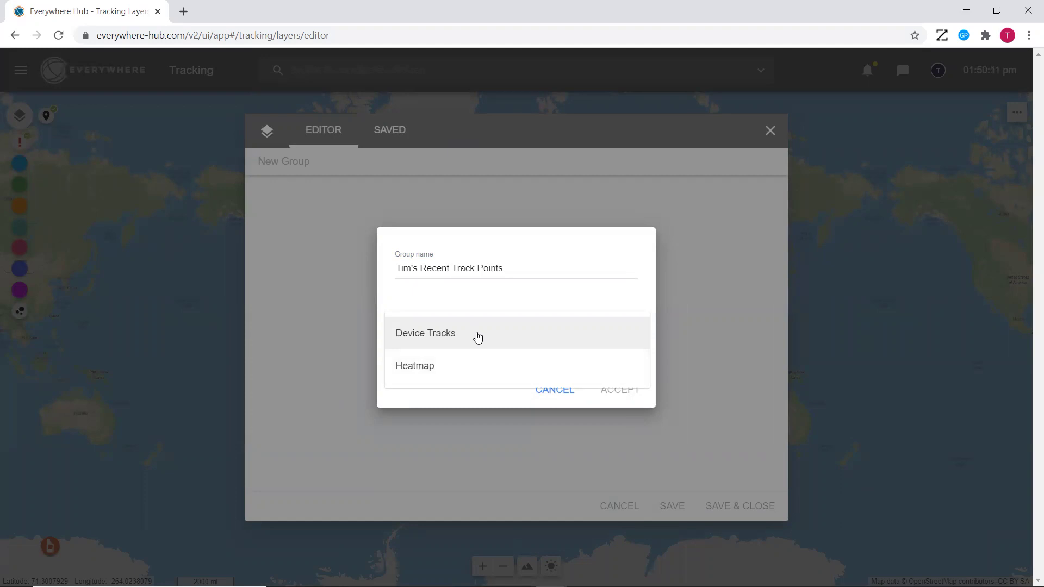
pyautogui.click(478, 337)
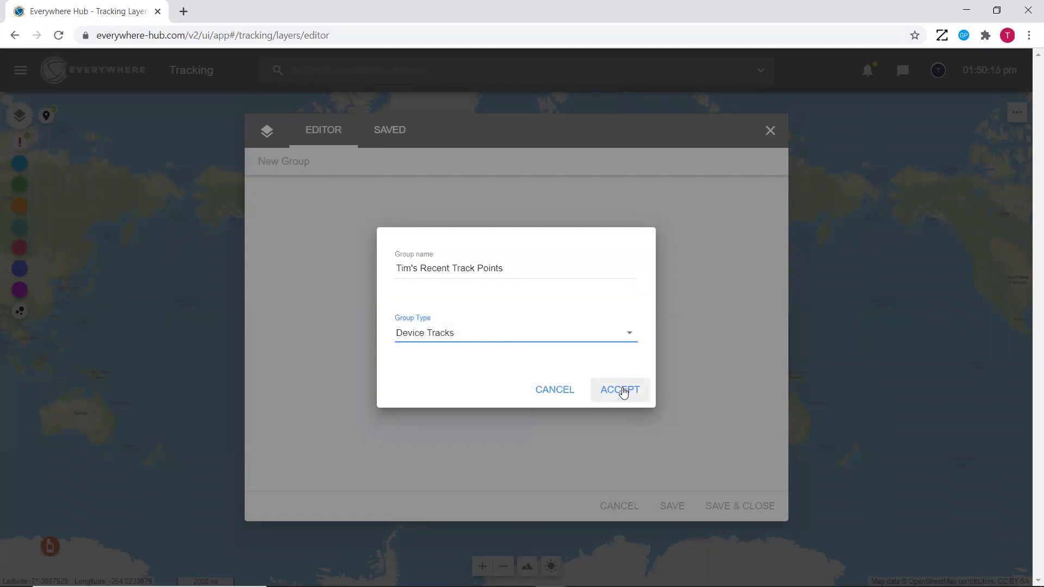
pyautogui.click(622, 387)
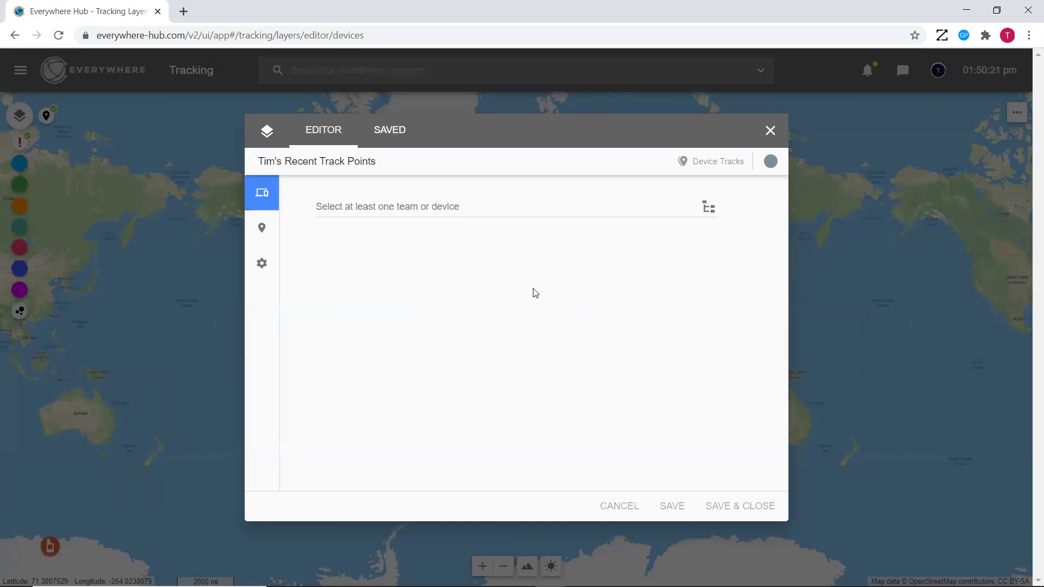
# Add the group owner's Mini device from the EVERYWHERE team under EVERYWHERE-Employees to the group
pyautogui.click(709, 212)
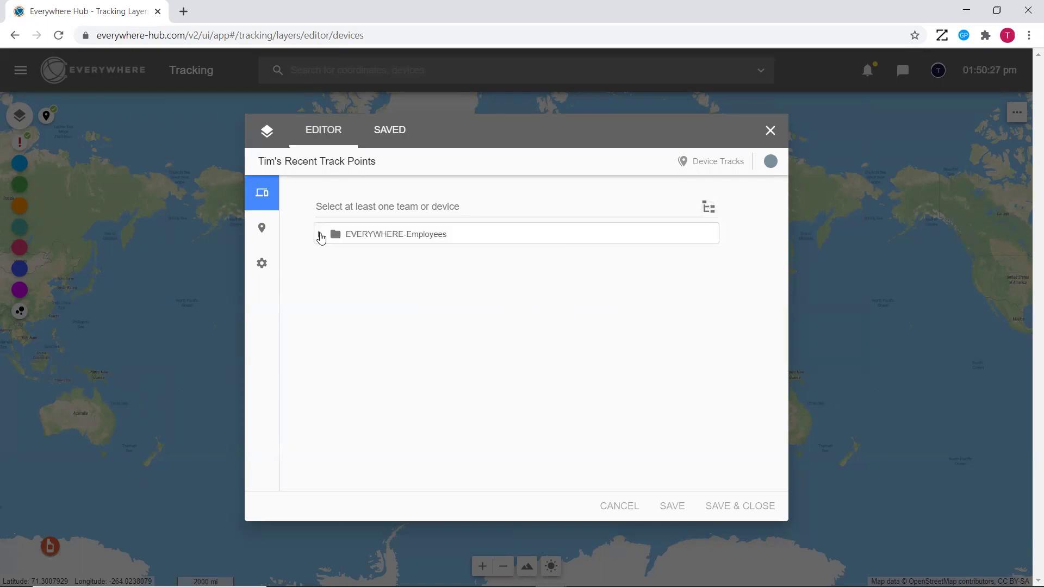
pyautogui.click(320, 235)
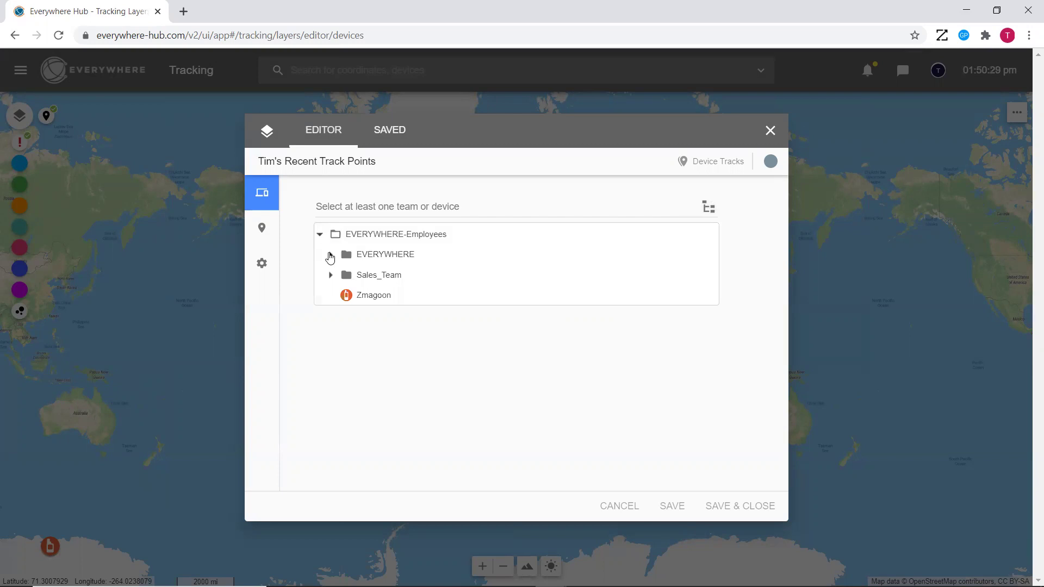
pyautogui.click(330, 255)
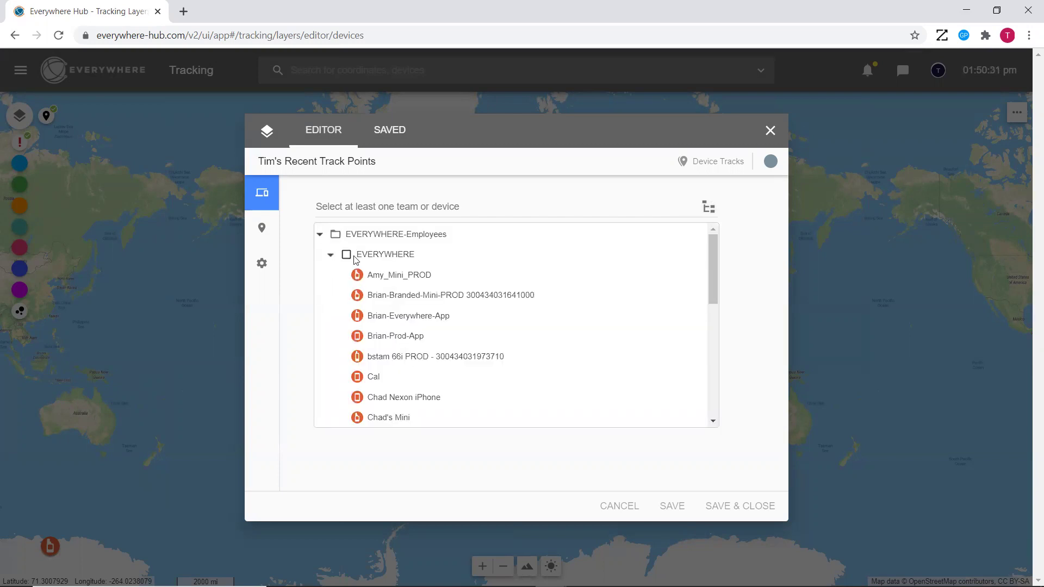
pyautogui.scroll(-6, 401, 268)
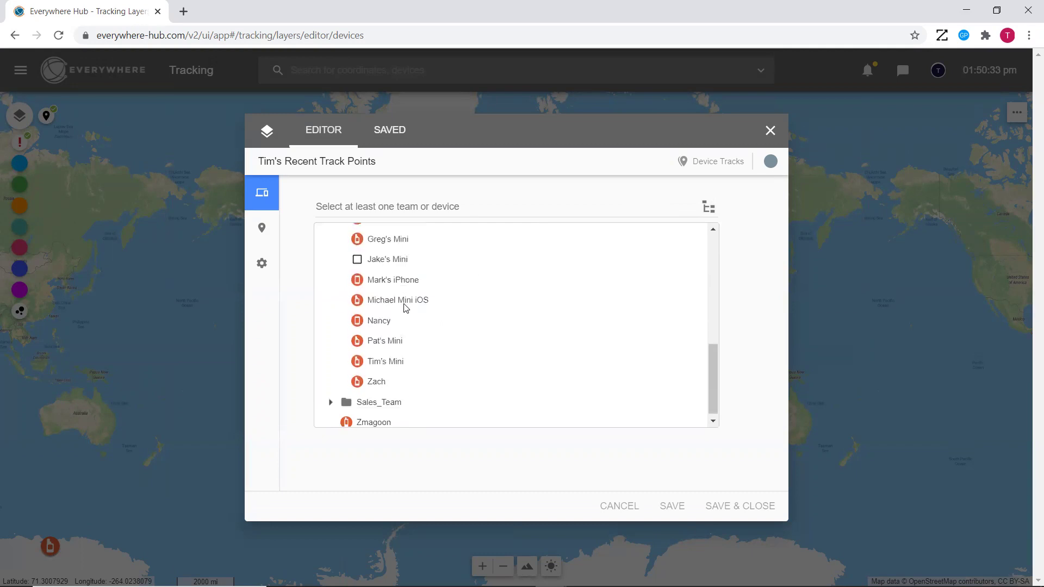
pyautogui.click(358, 357)
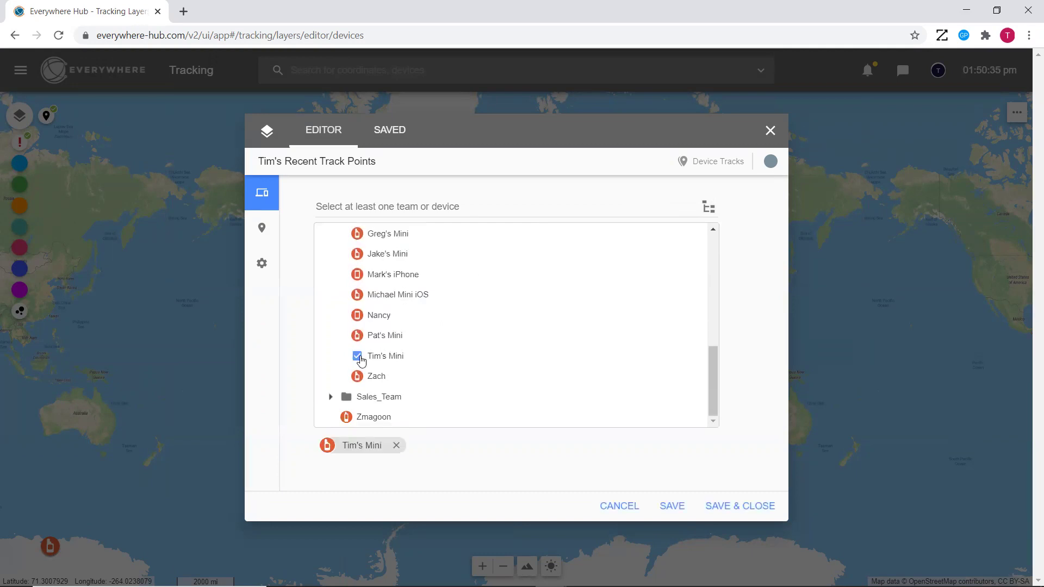
pyautogui.click(703, 213)
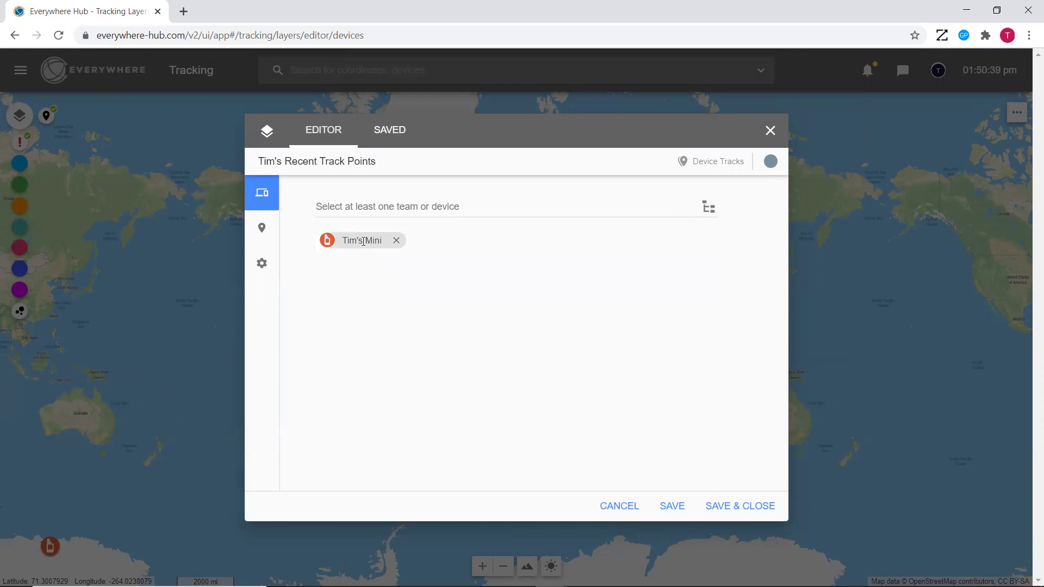
# Set the group's Live Stream to the last 150 points for each device and enable the time frame limit
pyautogui.click(270, 230)
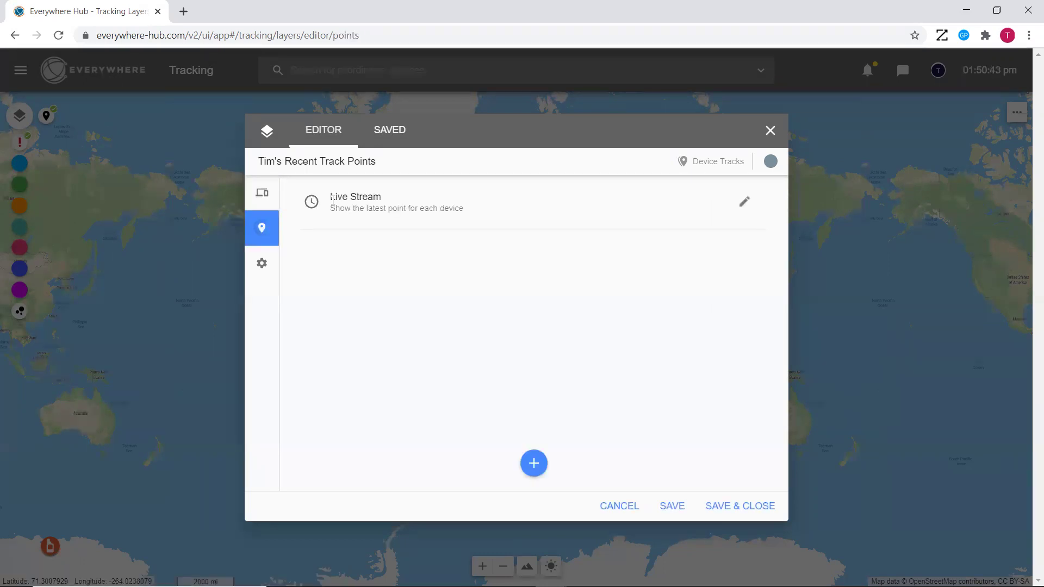
pyautogui.moveTo(331, 198); pyautogui.dragTo(466, 213)
pyautogui.click(467, 213)
pyautogui.click(745, 205)
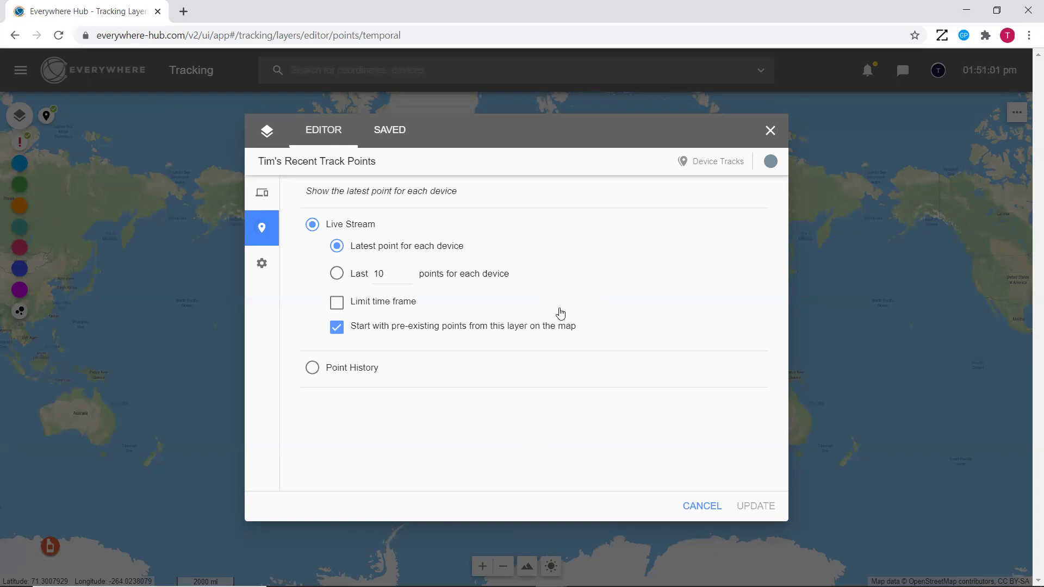
pyautogui.click(338, 274)
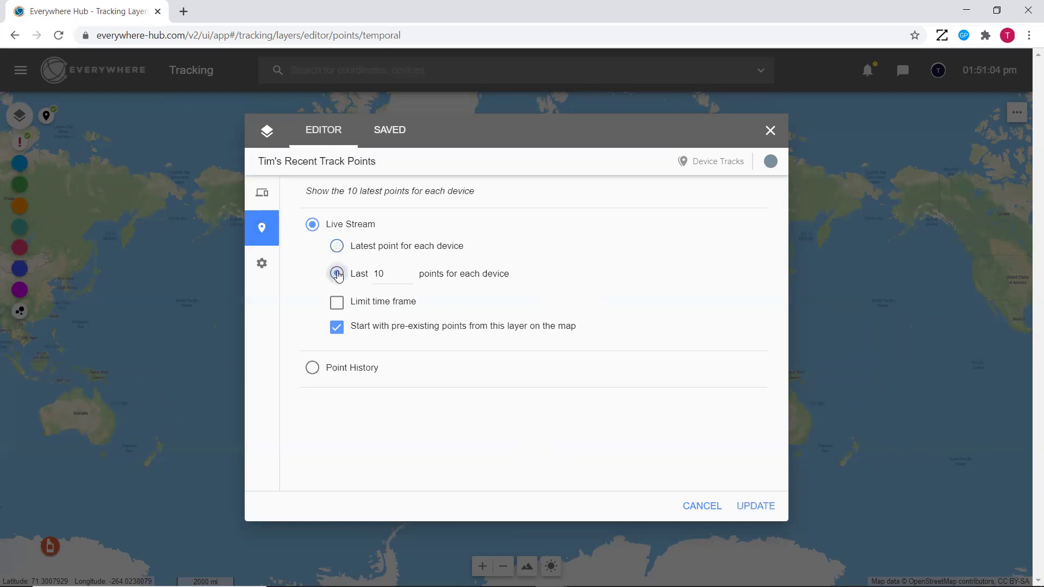
pyautogui.click(391, 275)
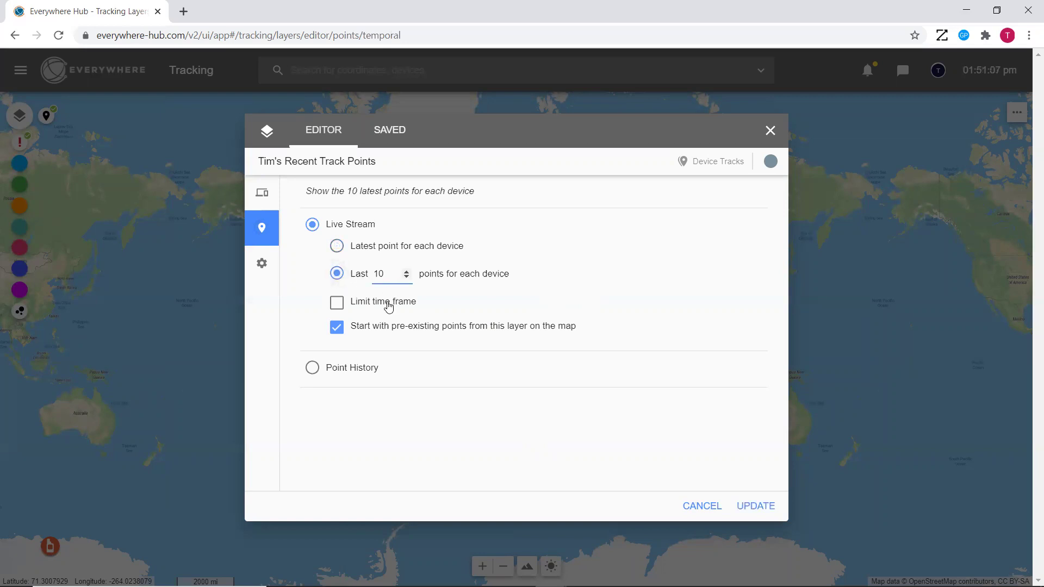
pyautogui.press('BackSpace')
pyautogui.write('50')
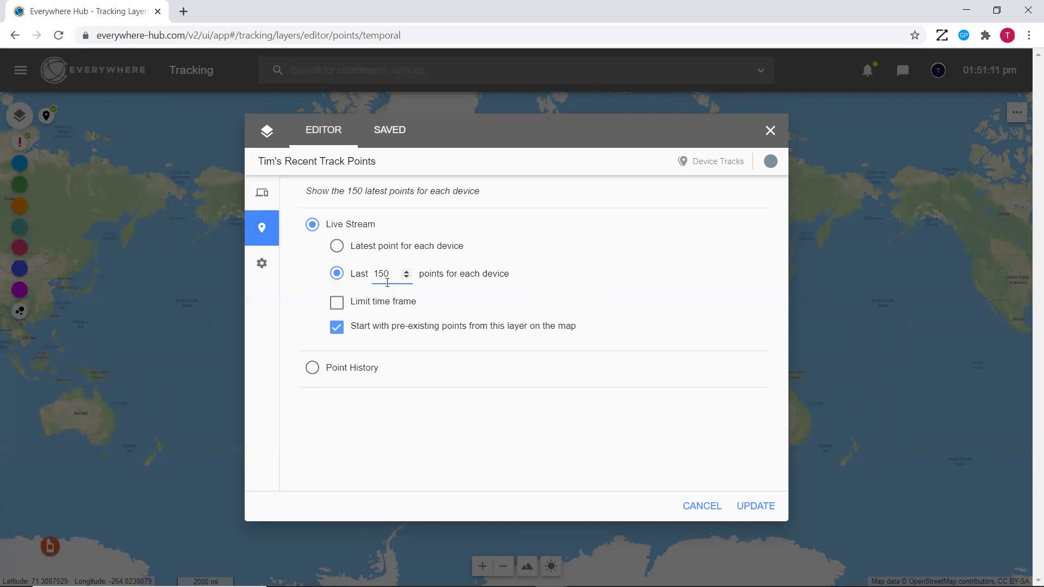
pyautogui.click(337, 303)
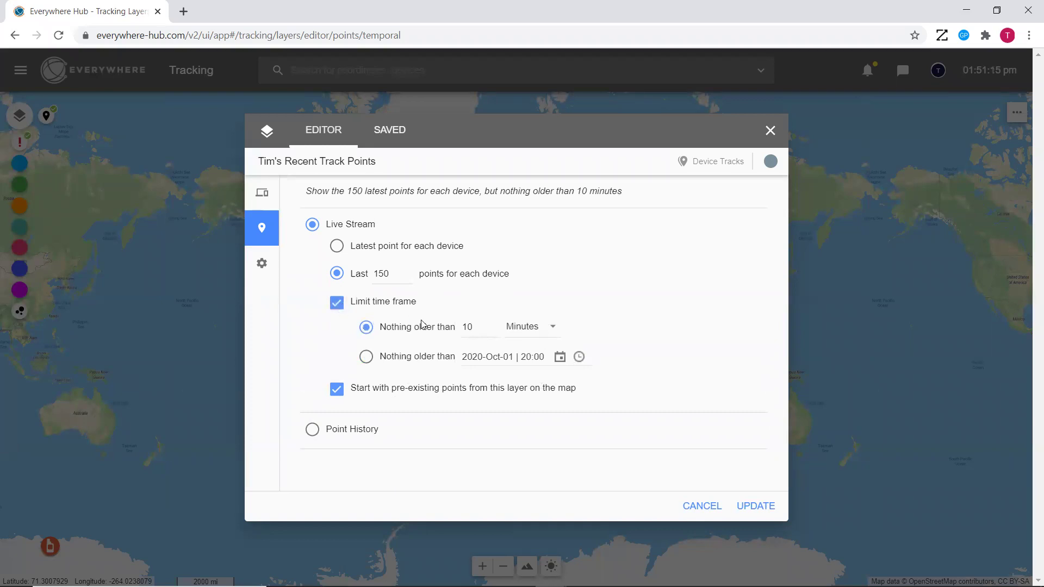
pyautogui.click(525, 327)
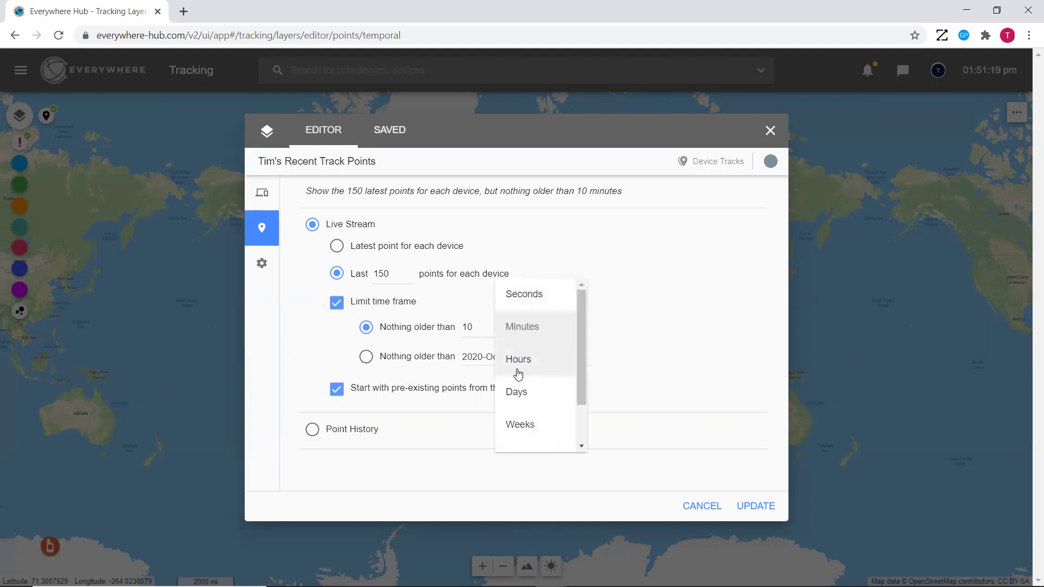
pyautogui.scroll(-2, 532, 425)
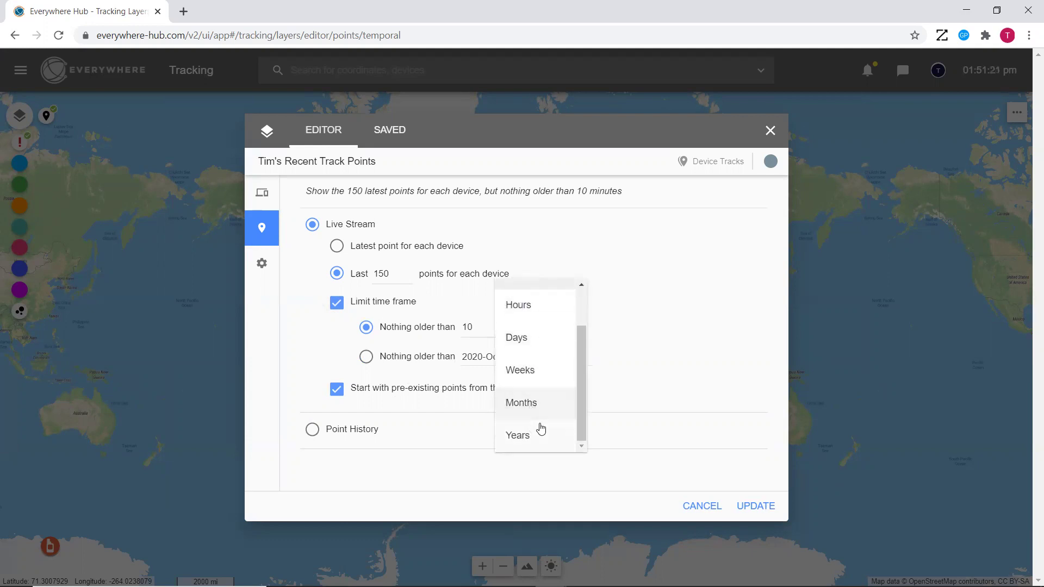
pyautogui.click(694, 303)
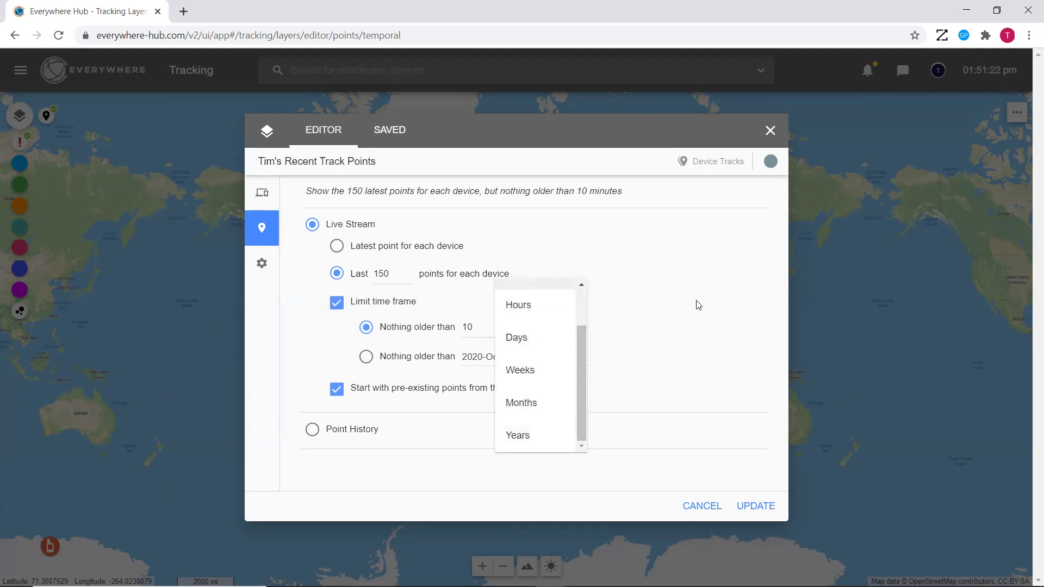
# Limit the points to nothing older than the date September 23, 2020, and save and close the group
pyautogui.click(366, 357)
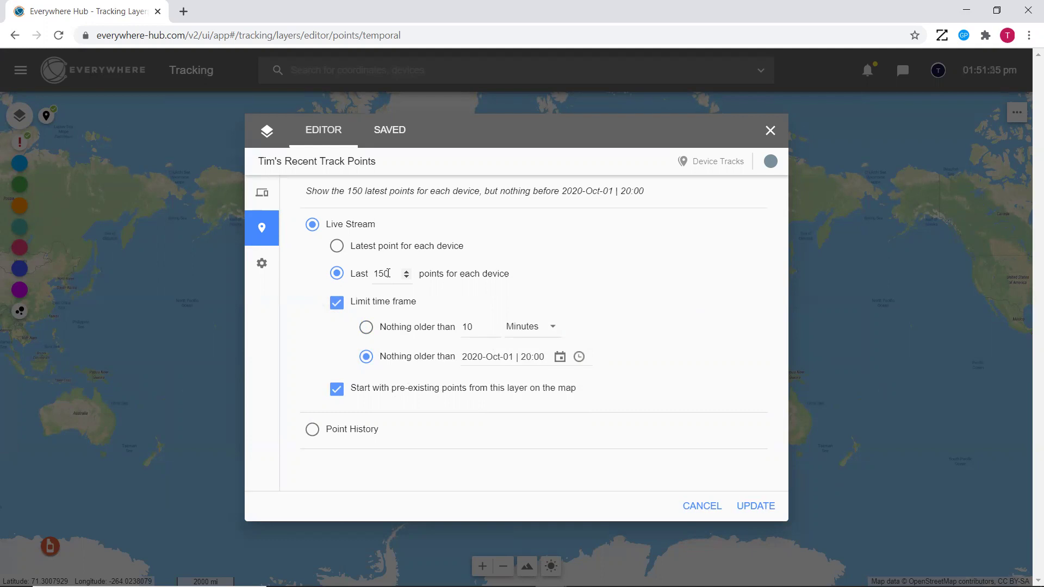
pyautogui.click(560, 357)
pyautogui.click(475, 123)
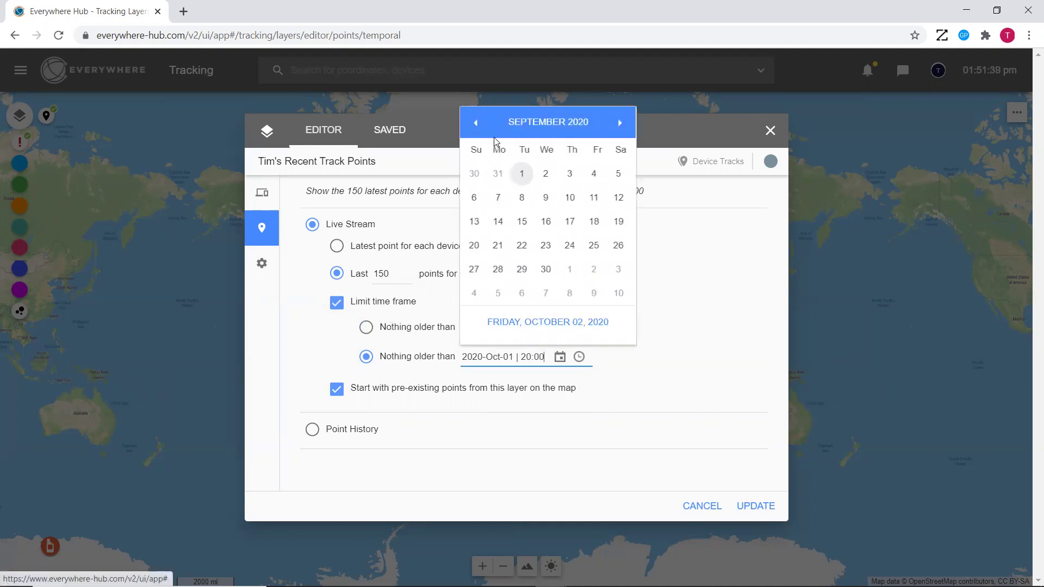
pyautogui.click(547, 245)
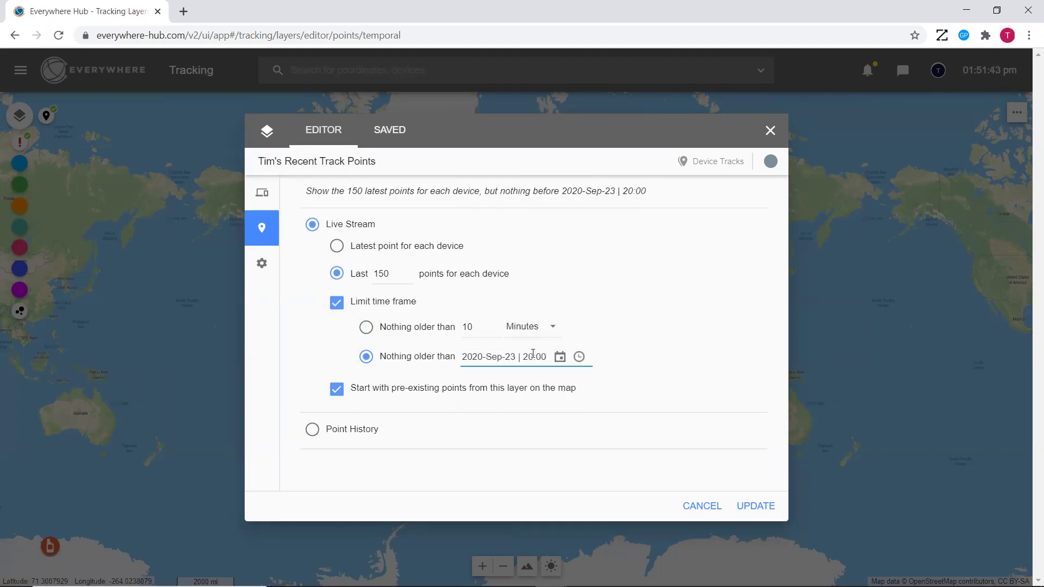
pyautogui.click(748, 511)
pyautogui.click(748, 512)
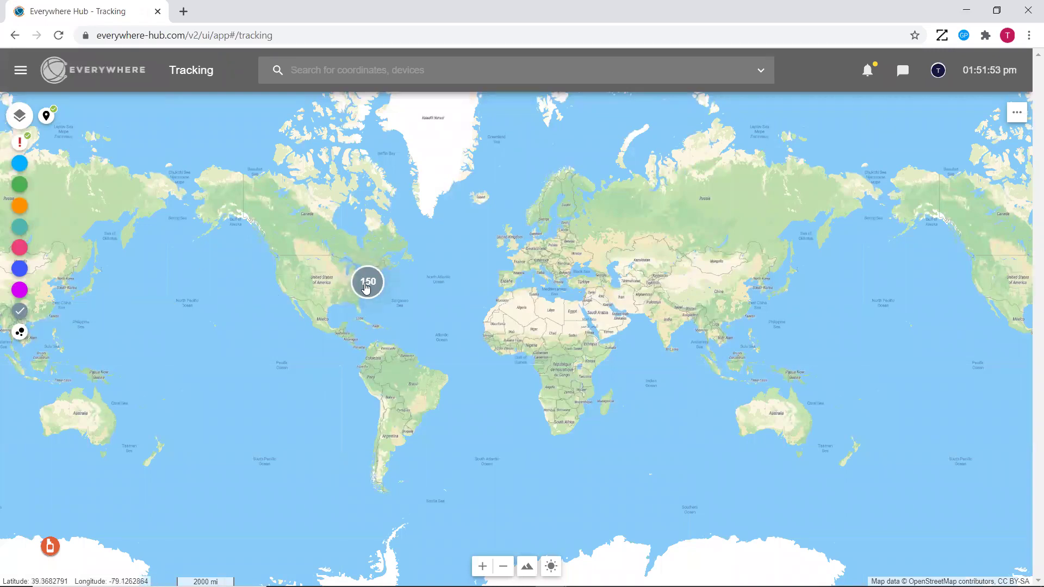
# Open the details of the track point at the highway interchange southwest of Glen Burnie
pyautogui.scroll(5, 366, 288)
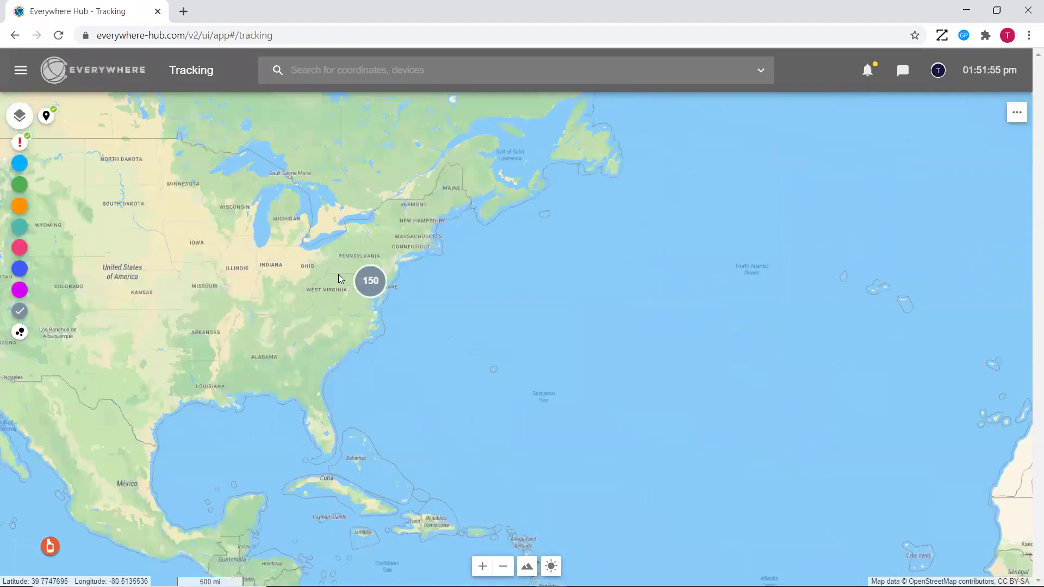
pyautogui.scroll(8, 393, 288)
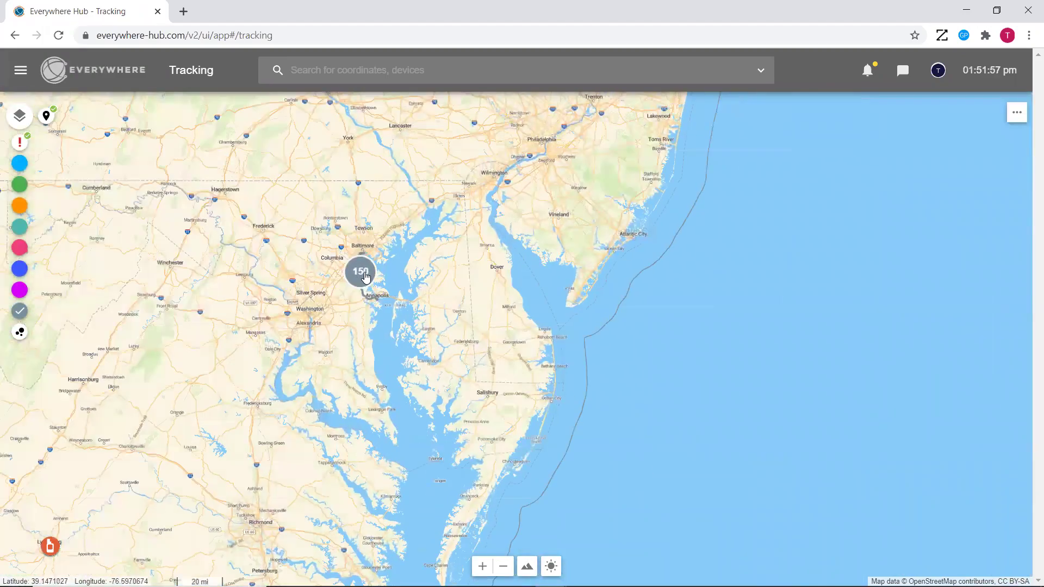
pyautogui.scroll(6, 353, 272)
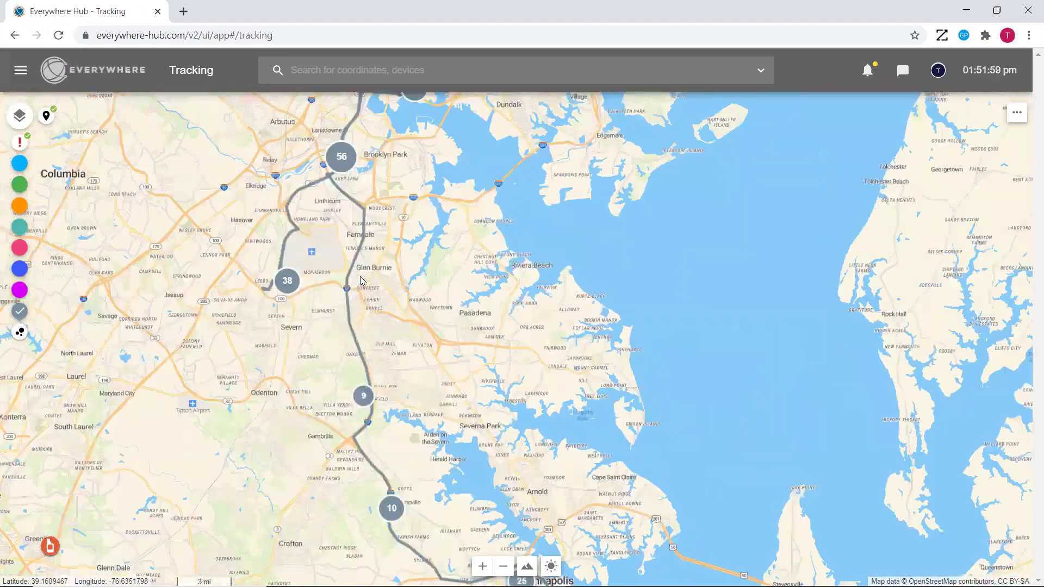
pyautogui.scroll(4, 353, 291)
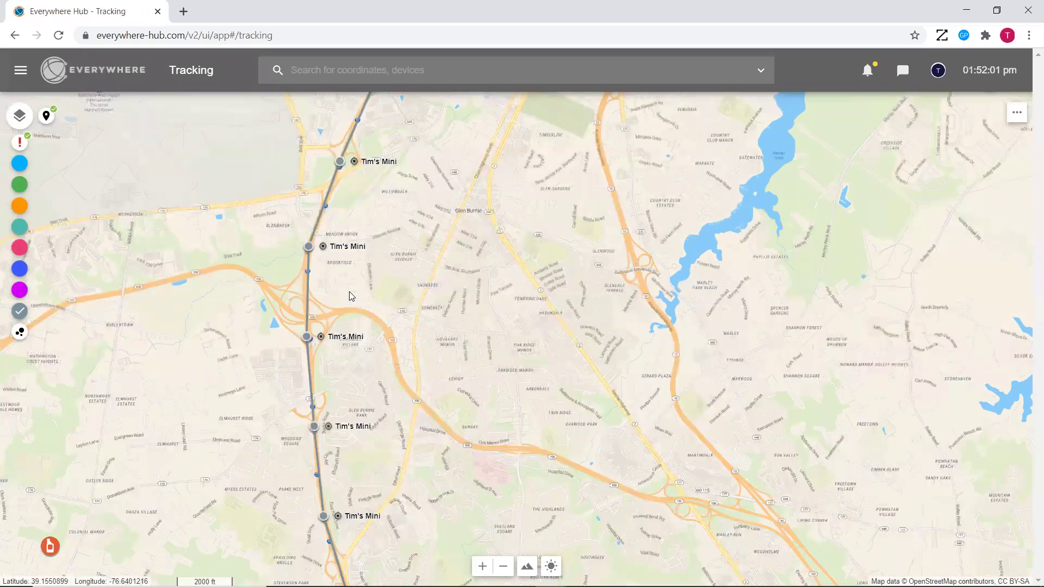
pyautogui.moveTo(349, 291); pyautogui.dragTo(389, 299)
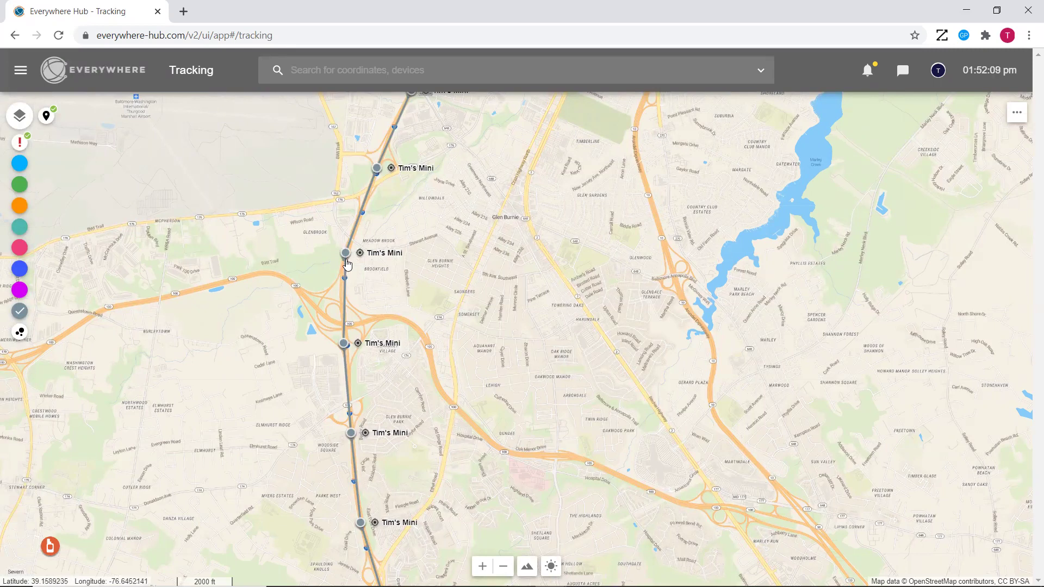
pyautogui.click(345, 344)
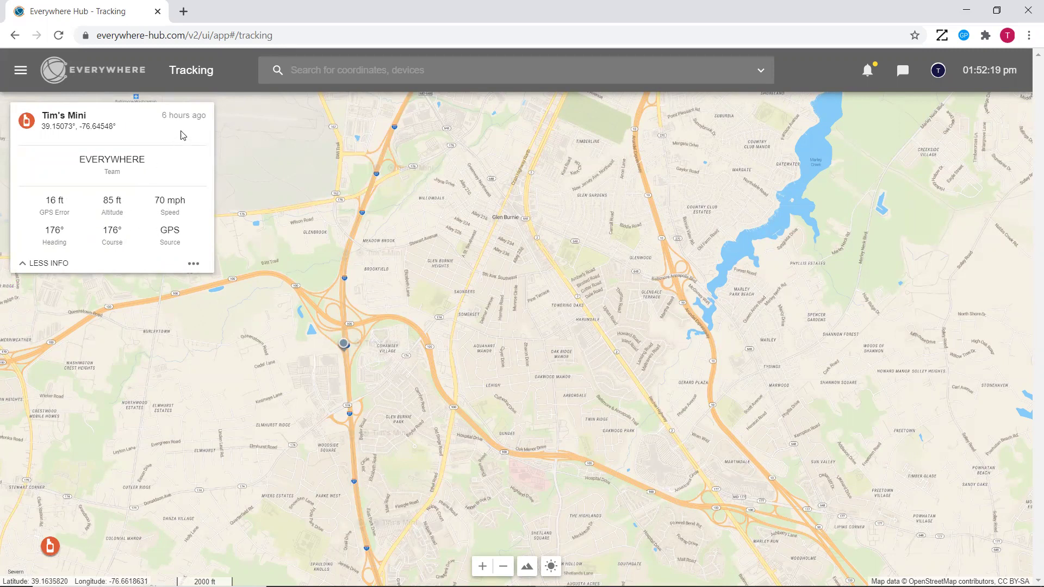
# Examine the track point's age, coordinates, speed and source, close its details, and return to the wide map view
pyautogui.moveTo(188, 126)
pyautogui.moveTo(115, 127); pyautogui.dragTo(39, 126)
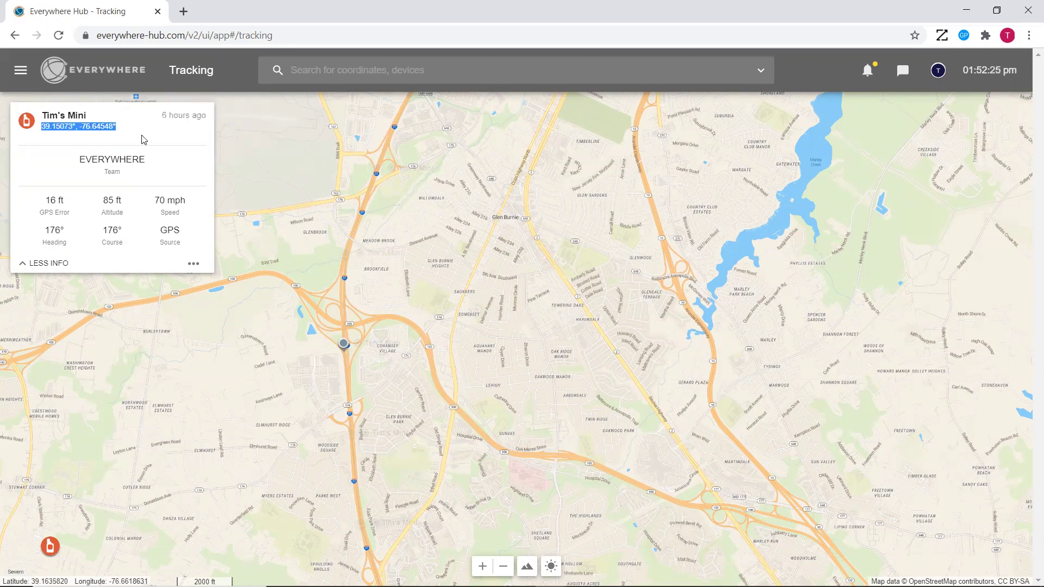
pyautogui.click(126, 130)
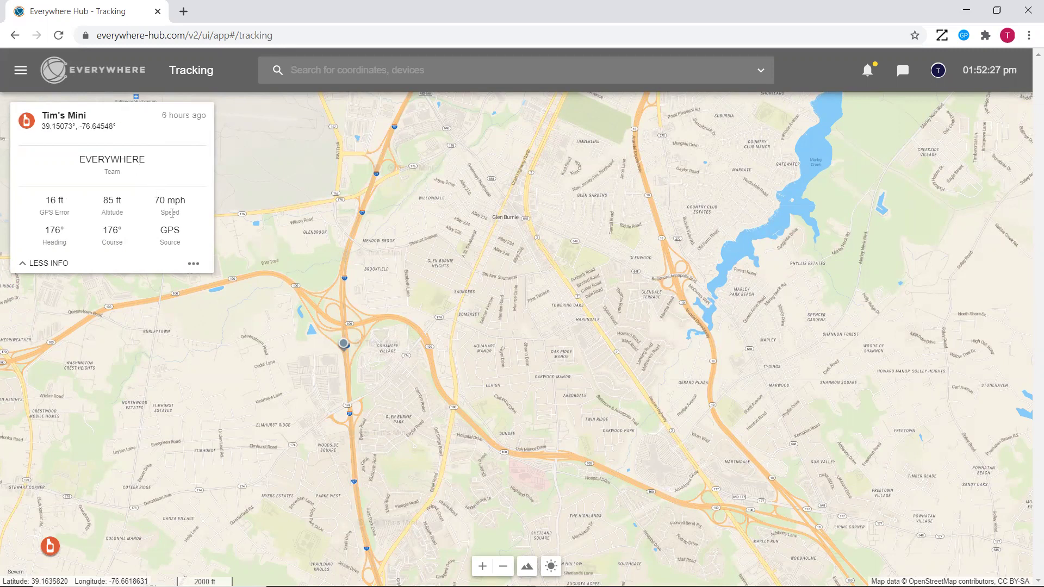
pyautogui.moveTo(180, 230); pyautogui.dragTo(150, 232)
pyautogui.click(447, 291)
pyautogui.scroll(-5, 455, 294)
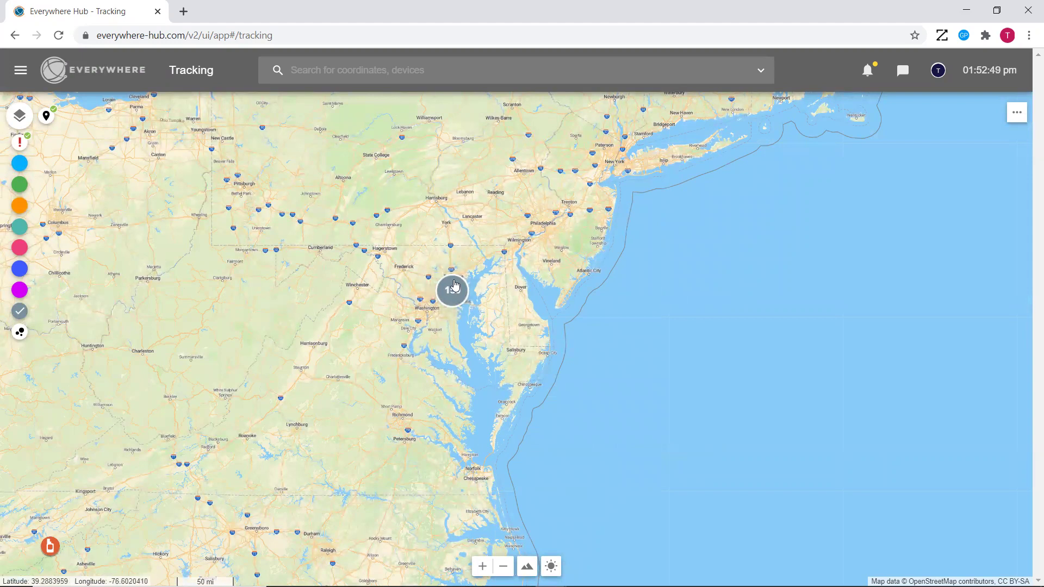
pyautogui.scroll(-4, 435, 289)
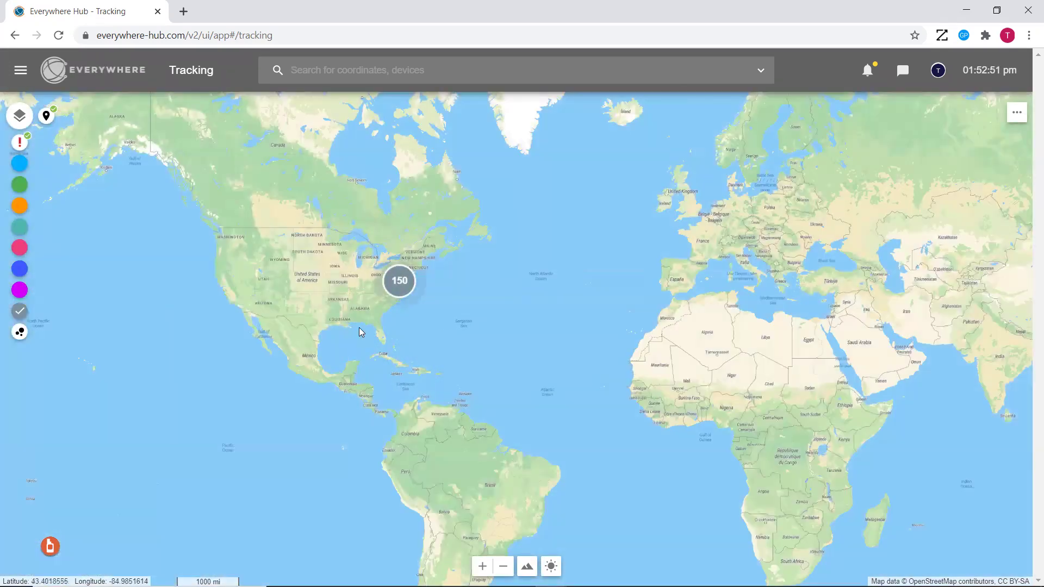